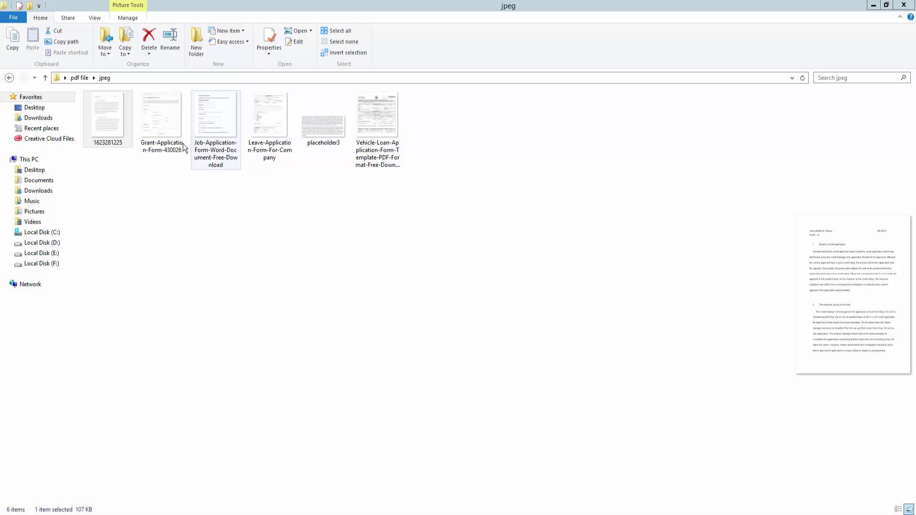
right_click(104, 138)
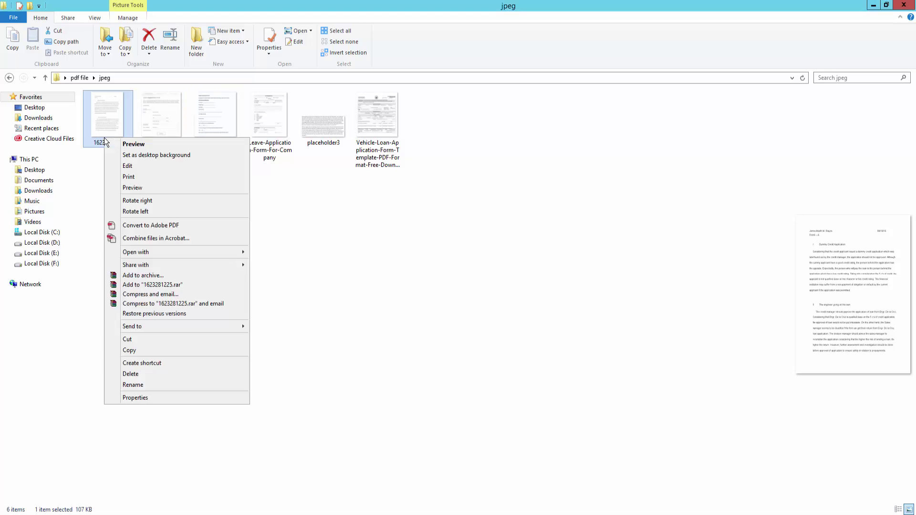
click(147, 396)
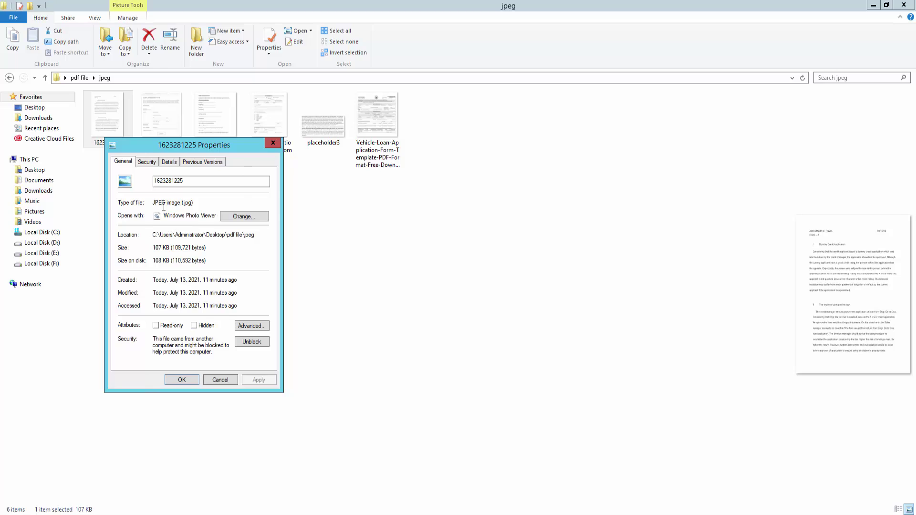
click(190, 380)
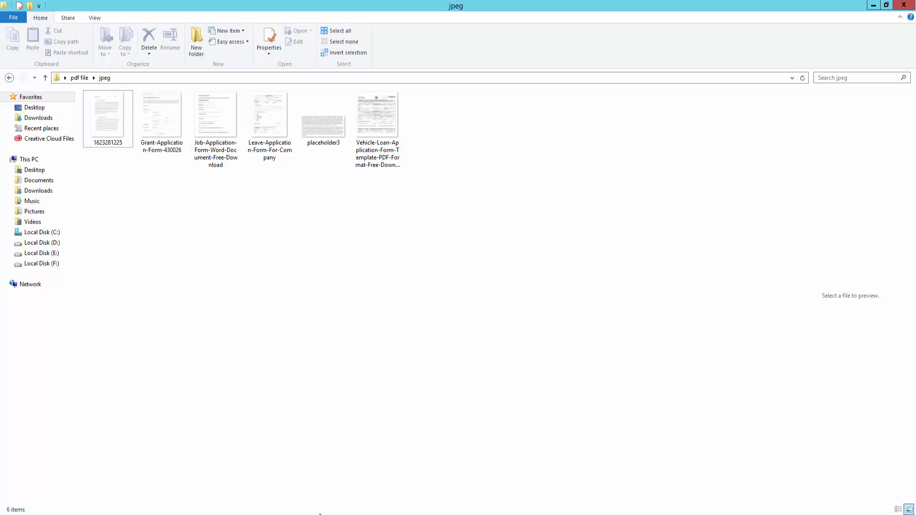
- In Acrobat, choose Tools > Create PDF > Multiple Files with Combine Files to reach the empty combine workspace
click(323, 474)
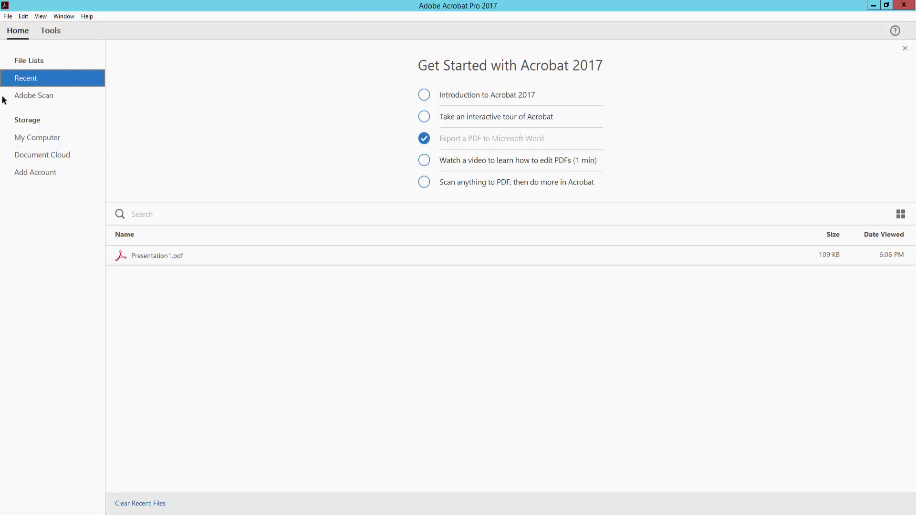
click(51, 31)
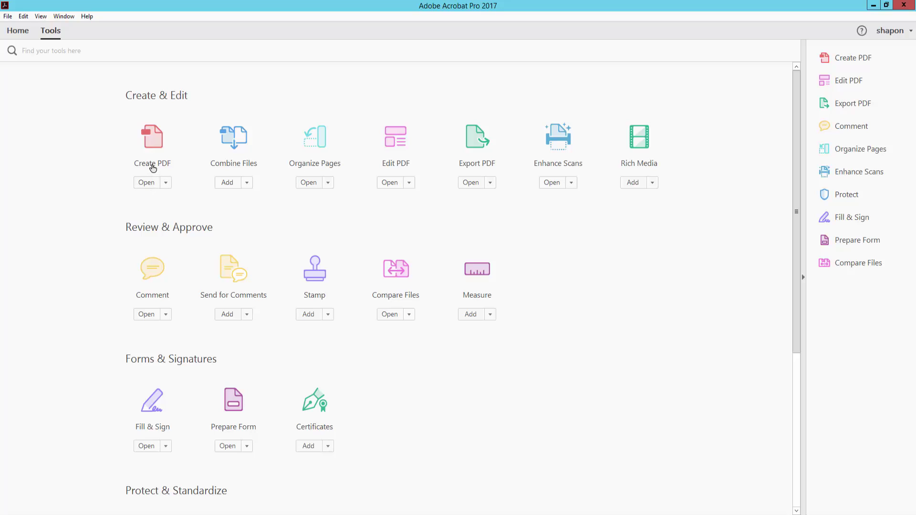
click(147, 206)
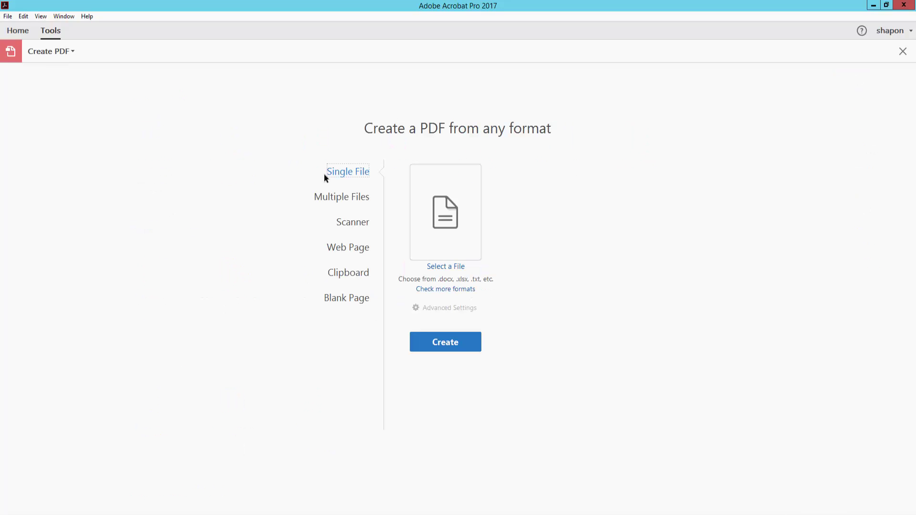
click(350, 200)
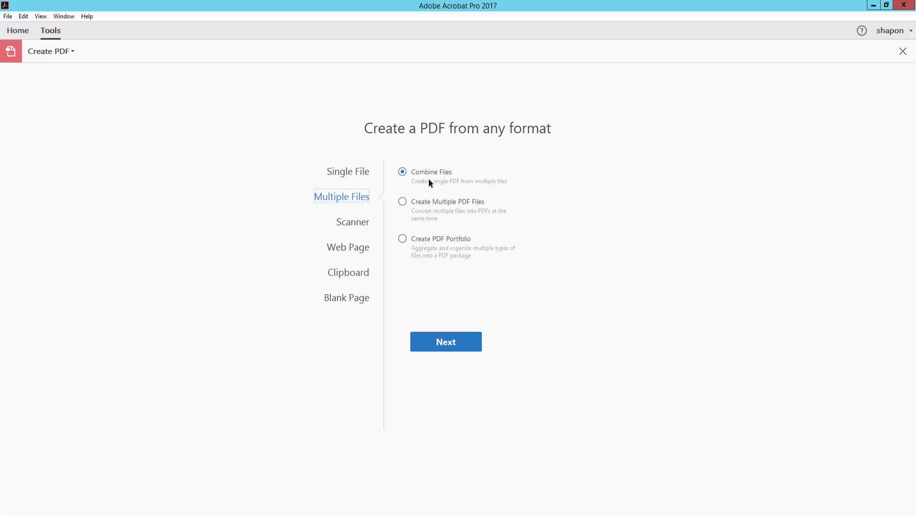
click(464, 349)
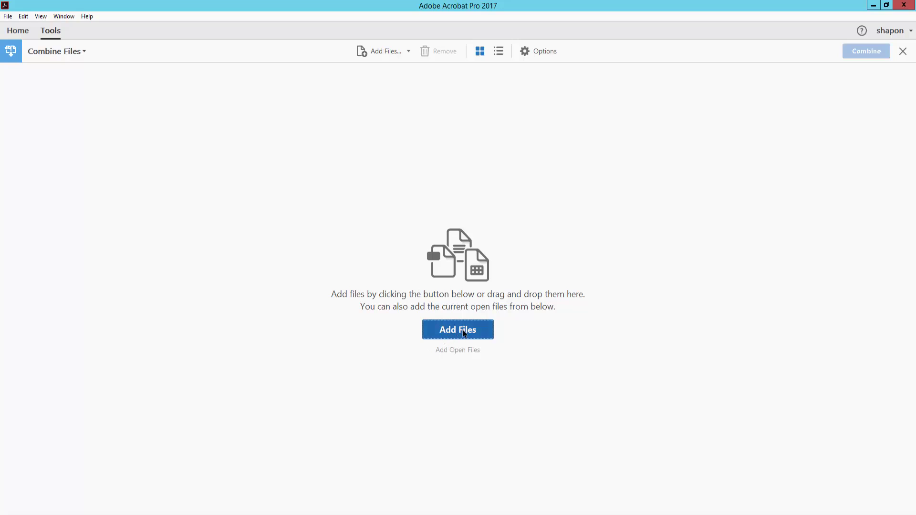
- Add all six scanned JPEG images from the pdf file > jpeg folder to the combine list
click(449, 337)
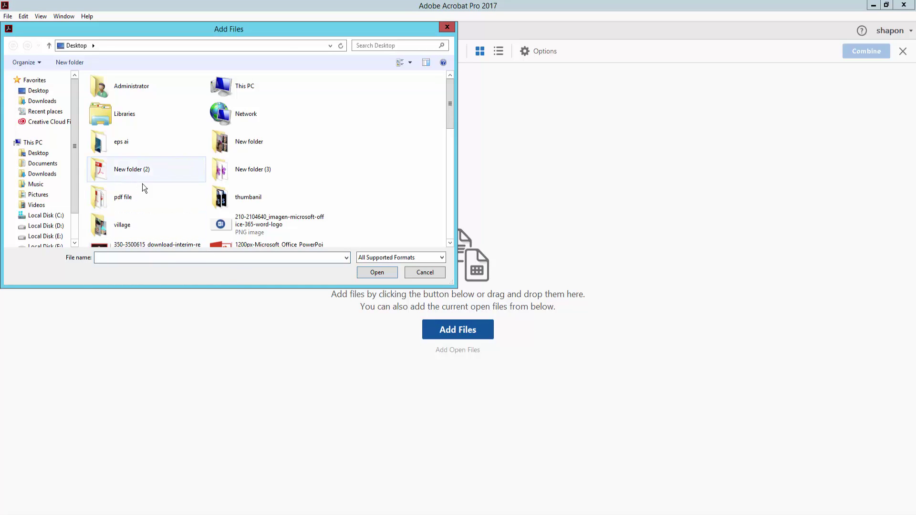
double_click(127, 203)
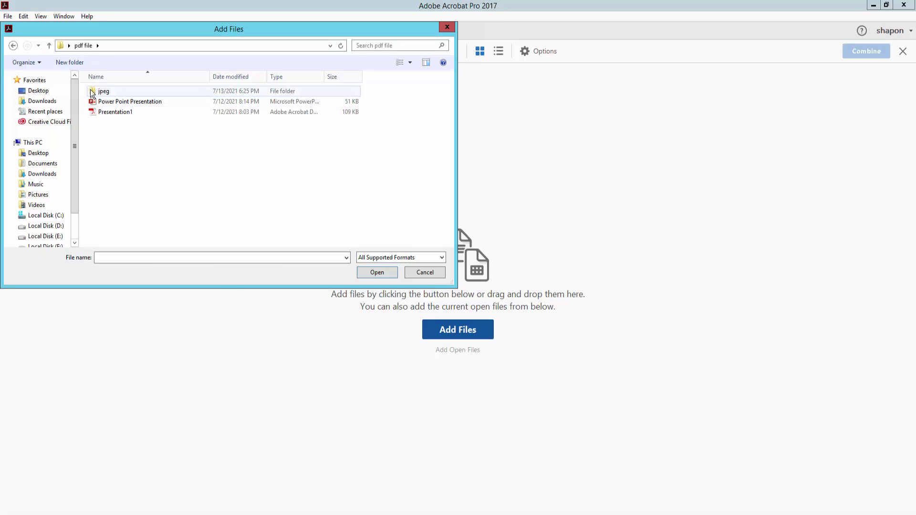
double_click(110, 90)
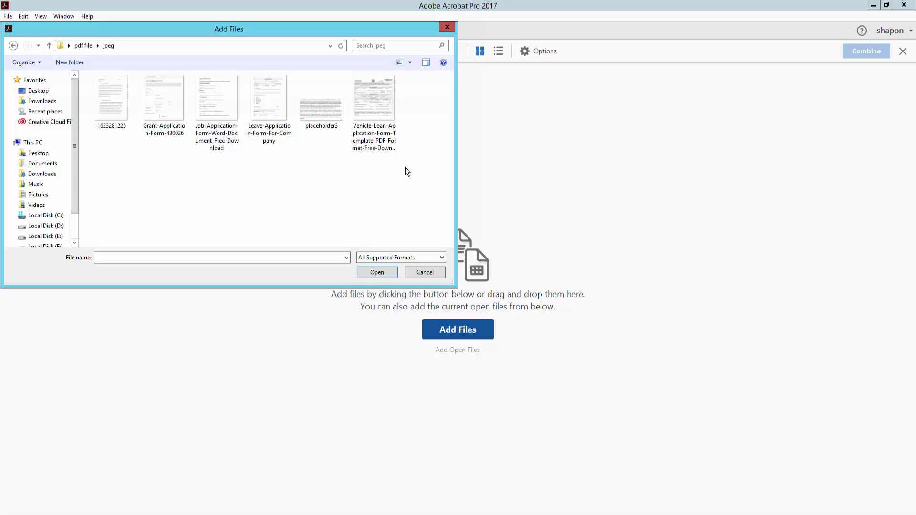
drag(404, 167, 130, 125)
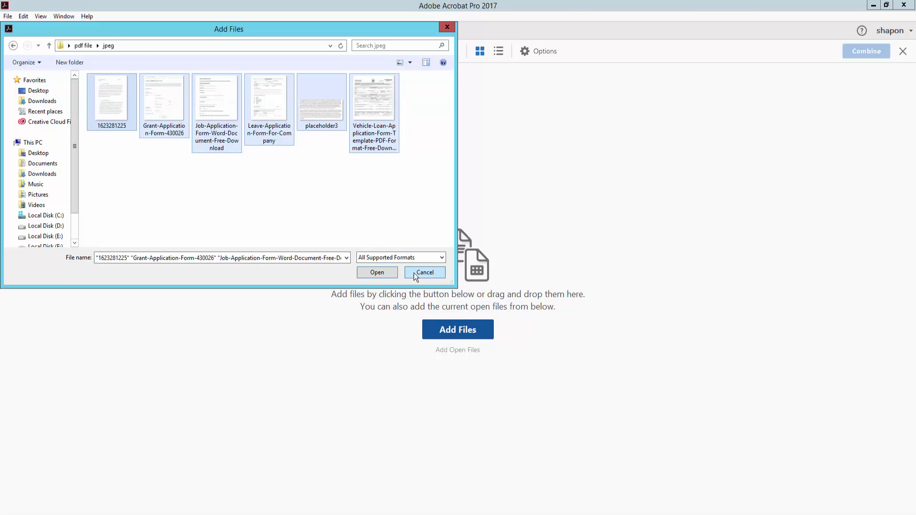
click(369, 273)
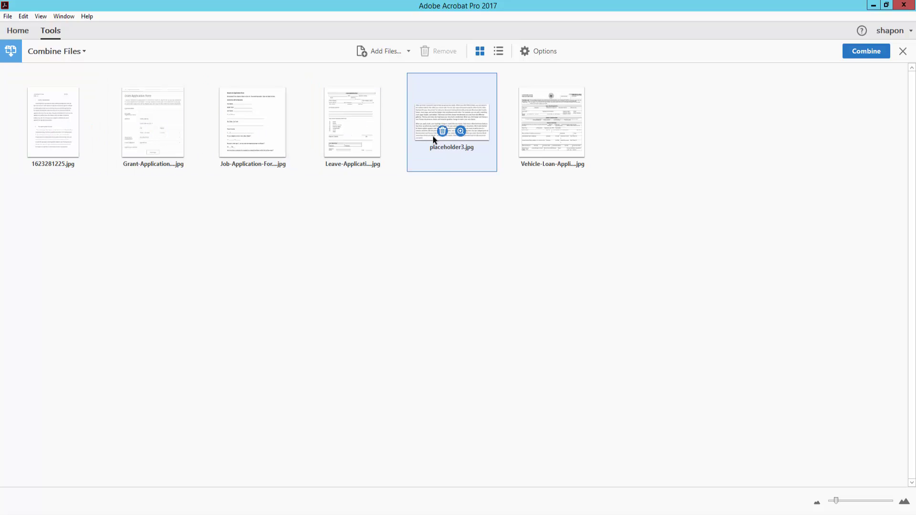
- Drag placeholder3.jpg after the Vehicle-Loan thumbnail so it comes last
drag(429, 135, 588, 176)
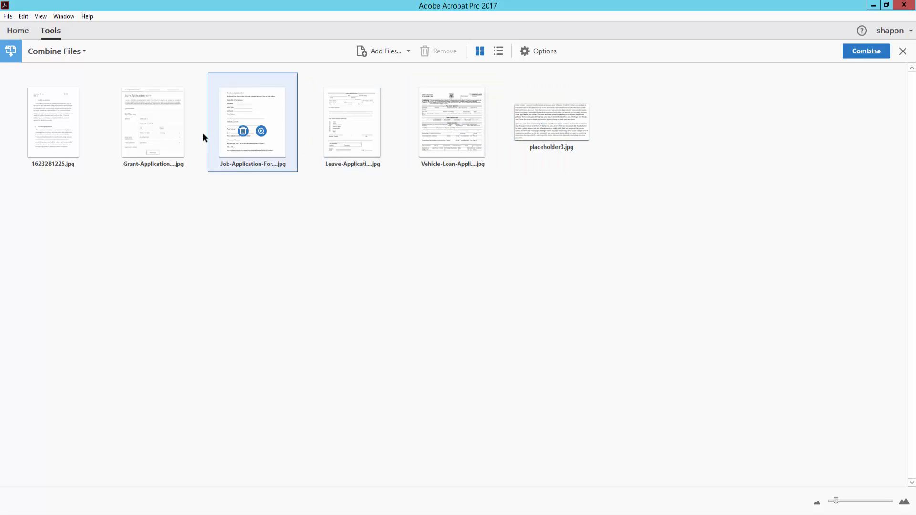
click(865, 50)
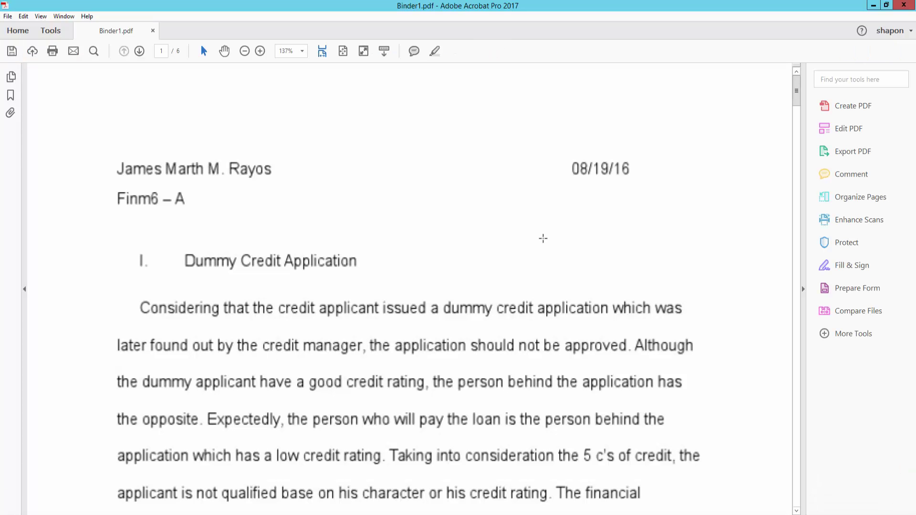
scroll(518, 271, down, 2)
scroll(518, 271, down, 5)
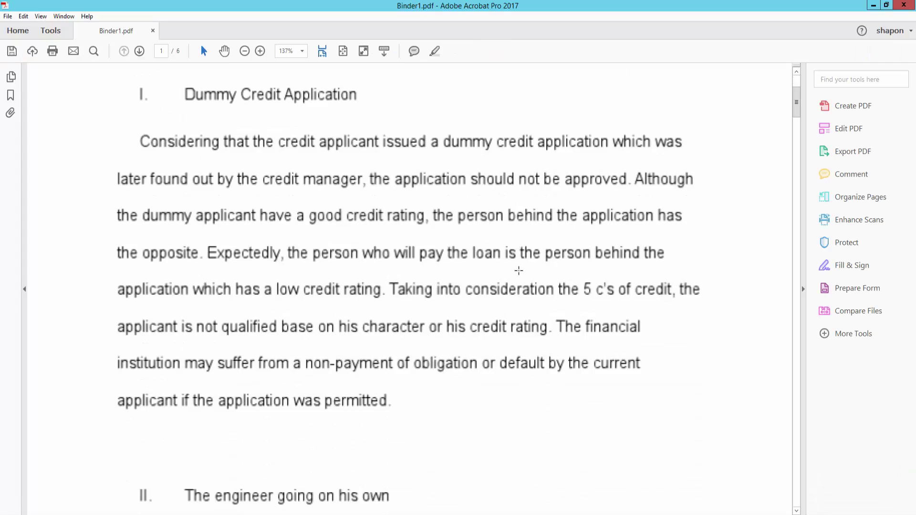
scroll(518, 271, down, 9)
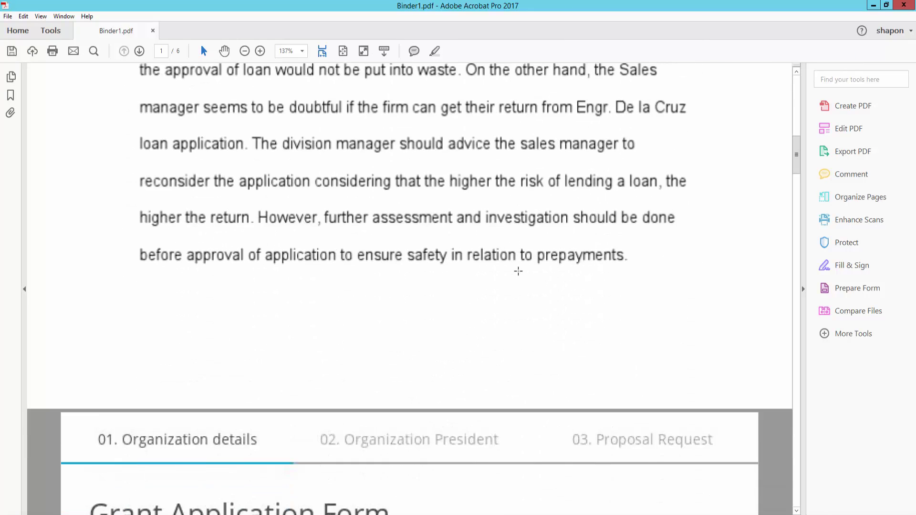
scroll(517, 271, down, 10)
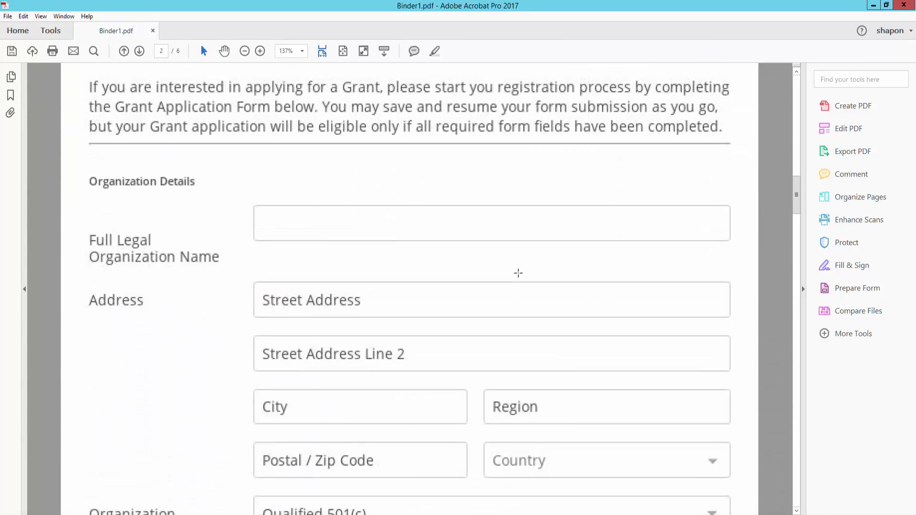
scroll(518, 275, down, 11)
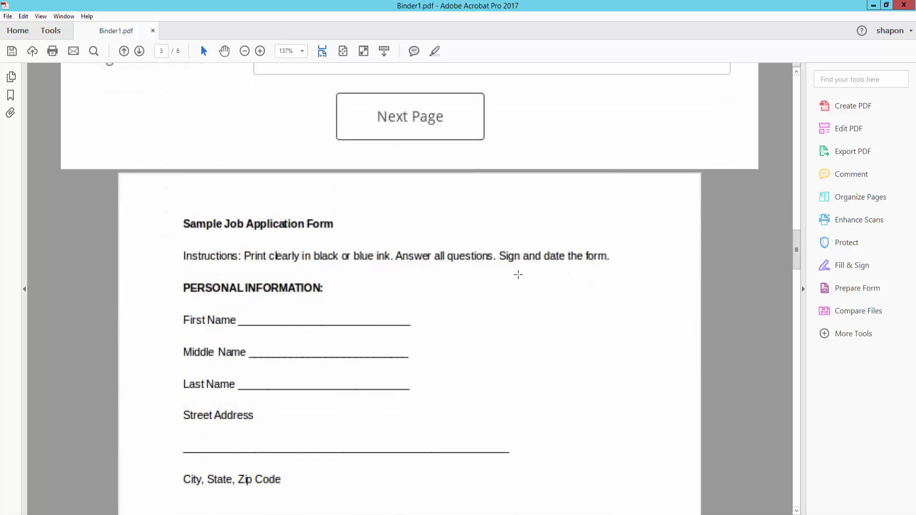
scroll(518, 275, up, 7)
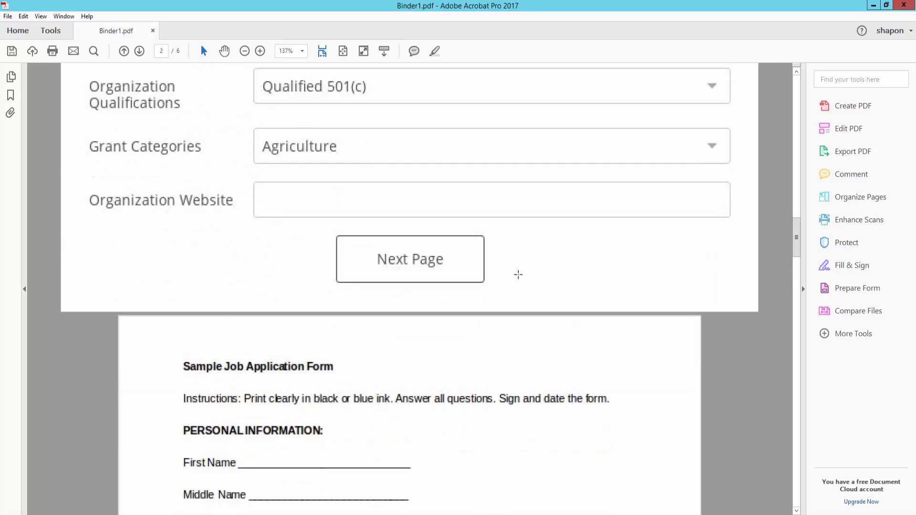
scroll(518, 275, down, 9)
scroll(470, 270, up, 20)
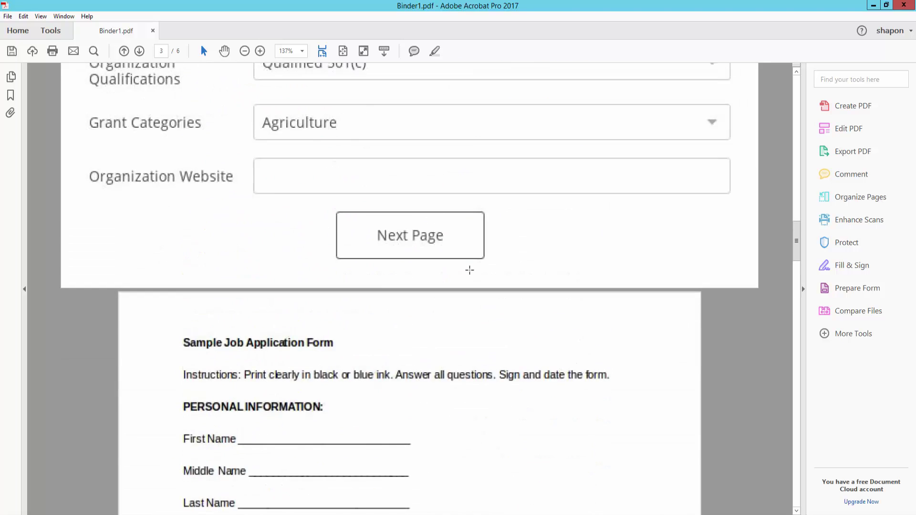
scroll(469, 271, up, 4)
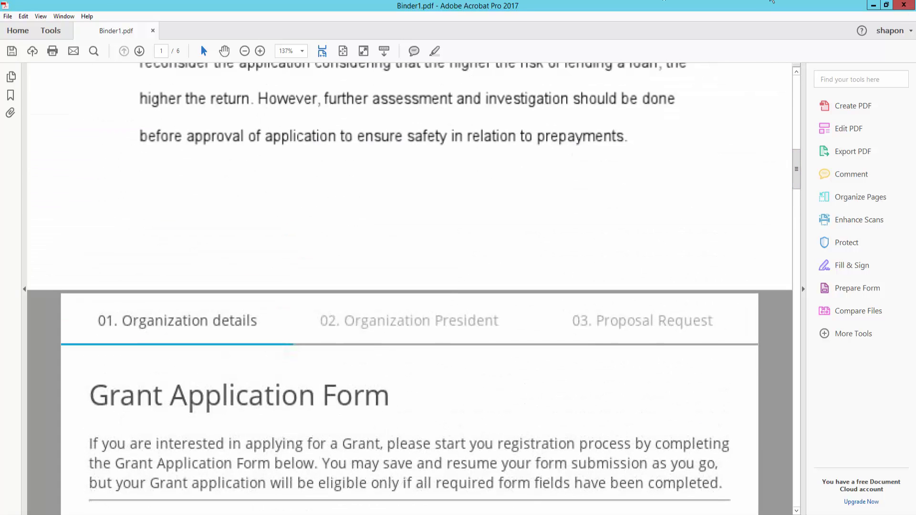
- Export the combined PDF via File > Export To > Spreadsheet > Microsoft Excel Workbook
click(8, 17)
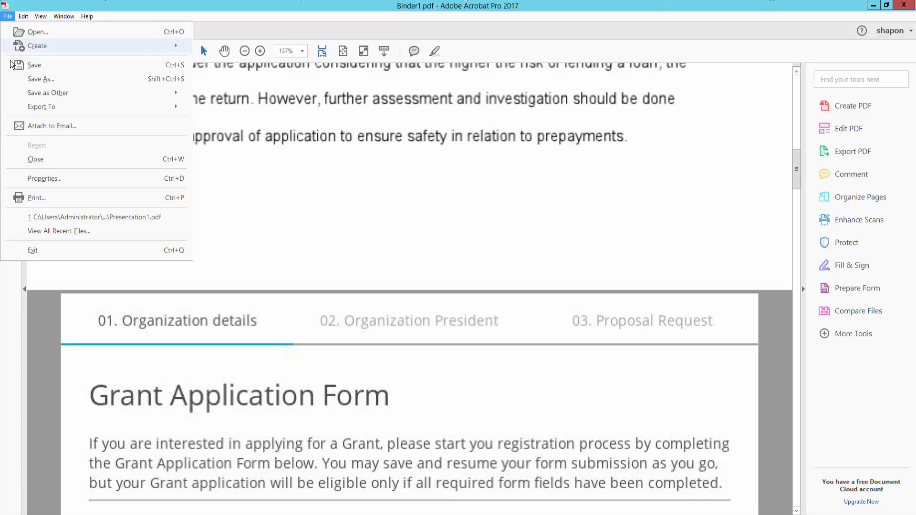
mouse_move(33, 109)
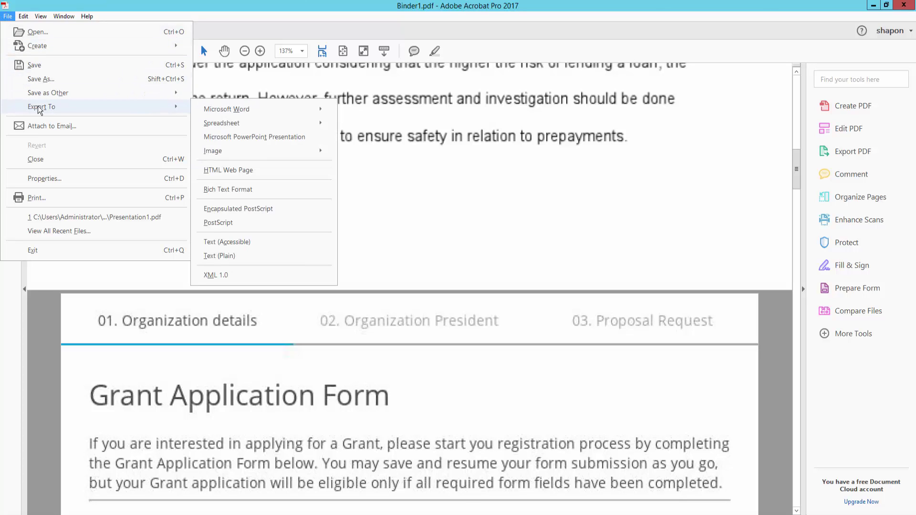
mouse_move(236, 125)
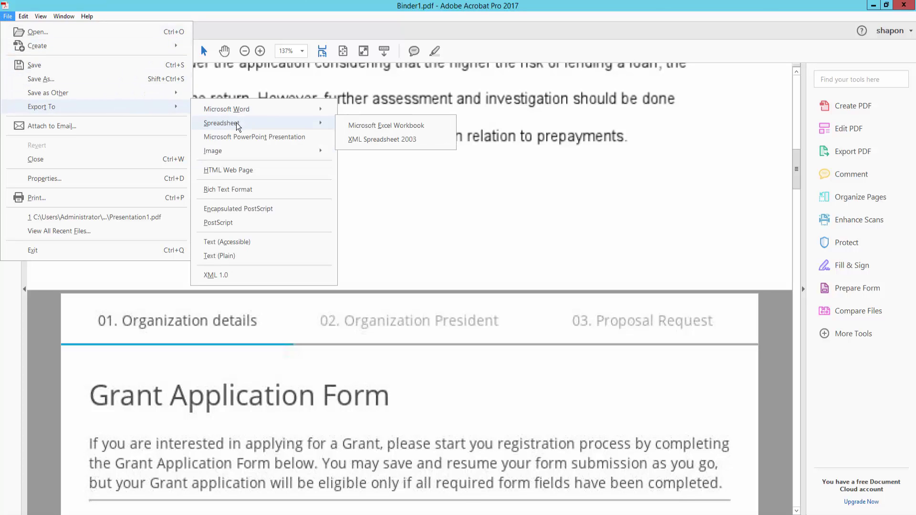
click(366, 127)
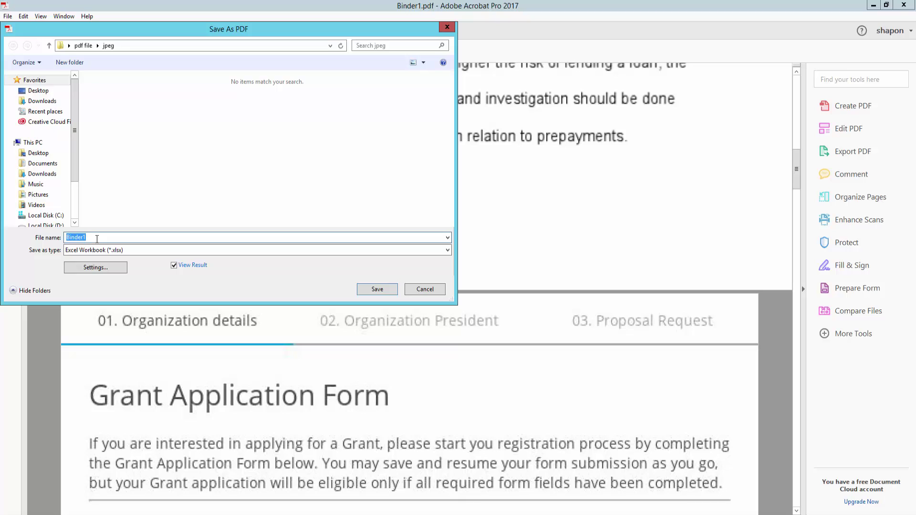
- Save the export as 'convrt pdf to excel' in the jpeg folder, opening it in Excel
text(convrt pdf to excel)
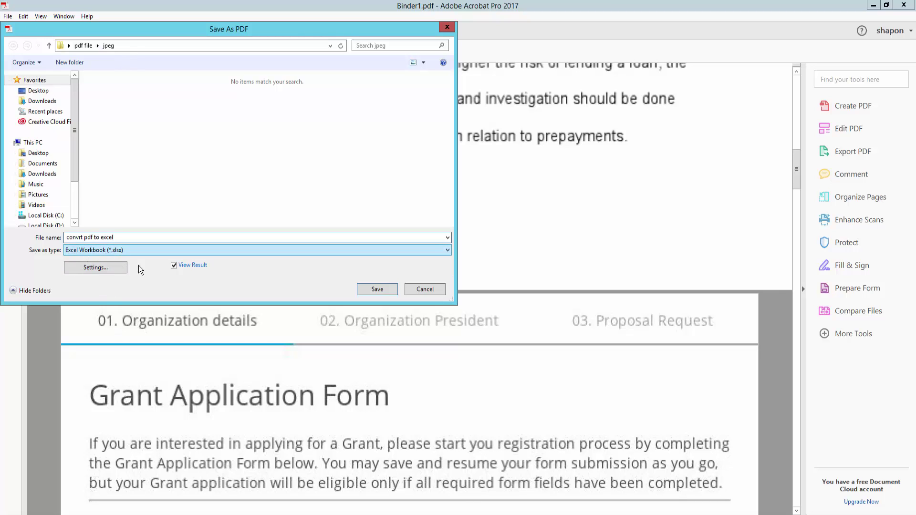
click(387, 291)
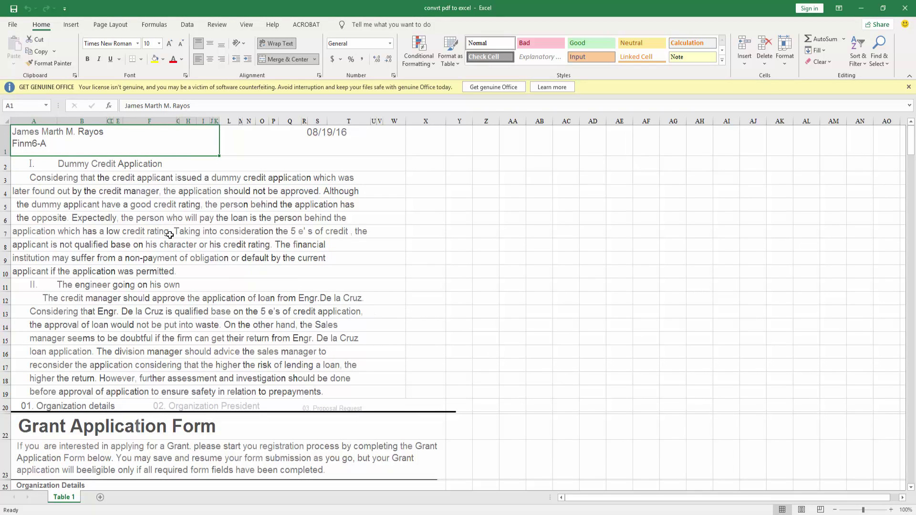
scroll(170, 237, down, 2)
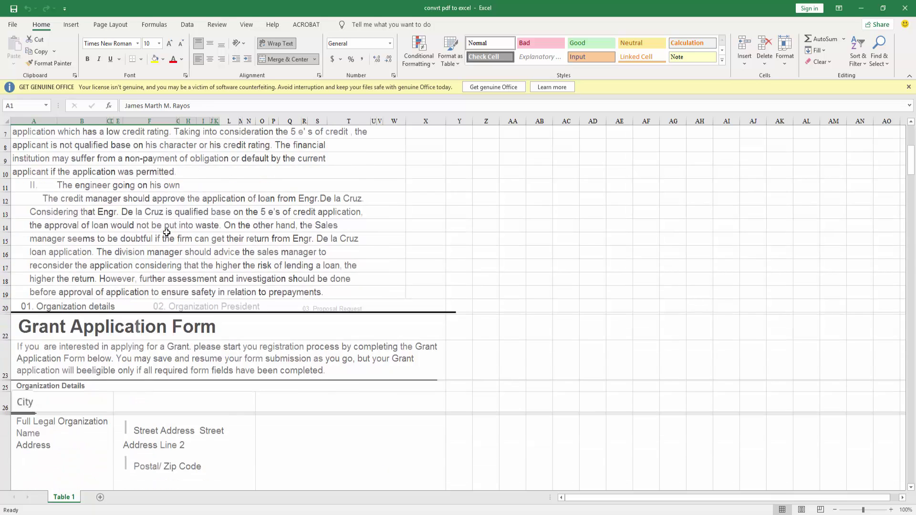
scroll(168, 233, up, 2)
scroll(133, 241, down, 3)
scroll(137, 249, down, 11)
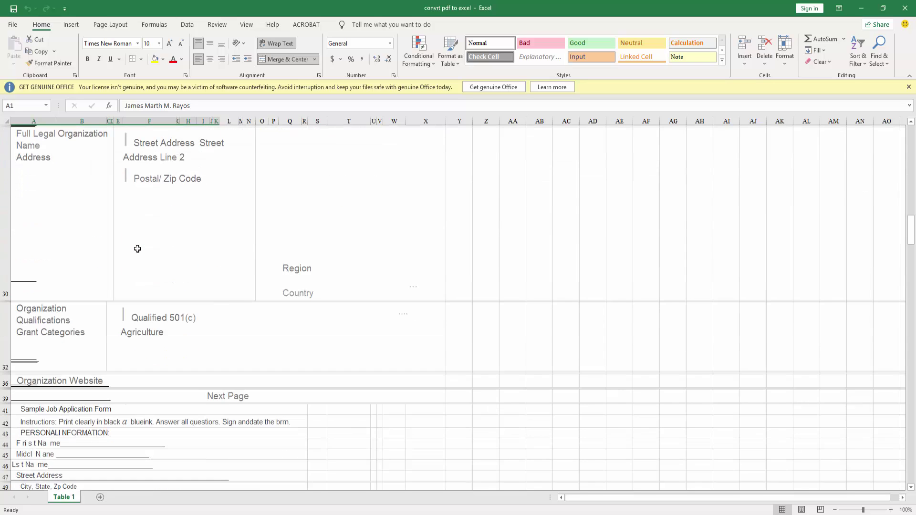
scroll(137, 249, up, 14)
click(103, 189)
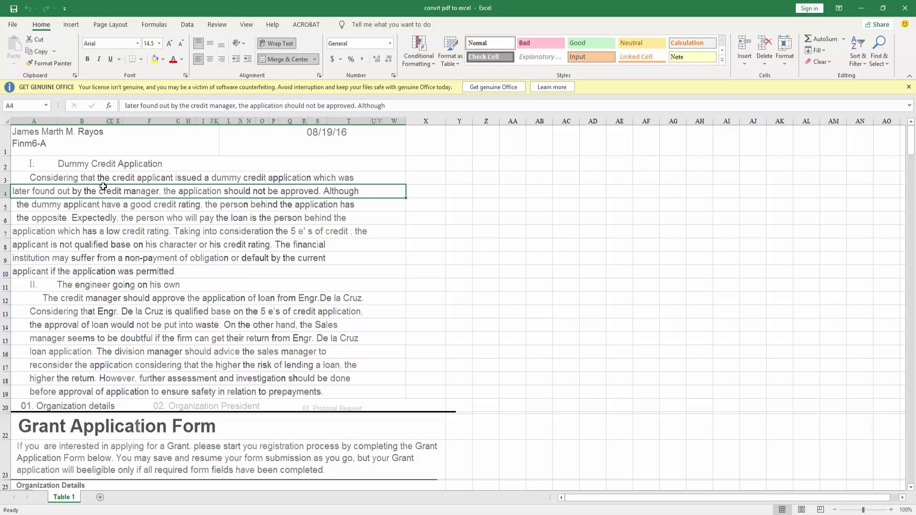
click(103, 178)
click(108, 201)
click(116, 234)
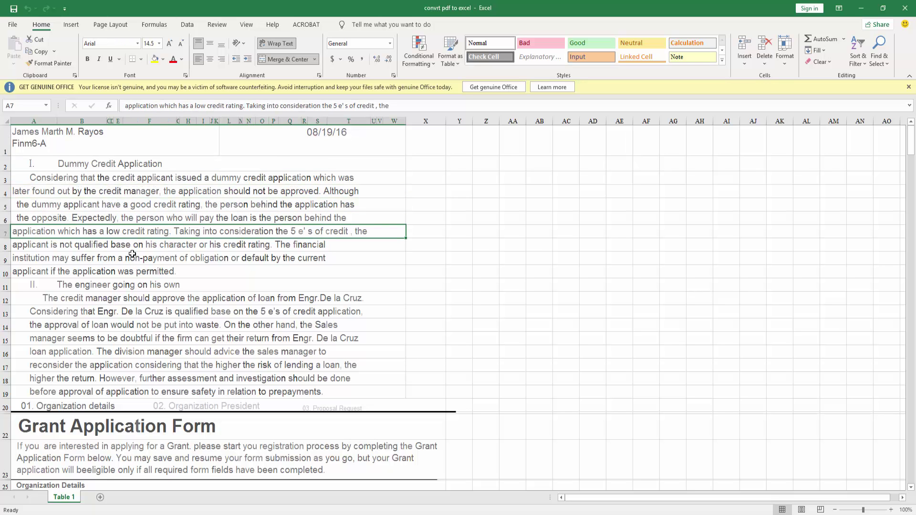
click(123, 163)
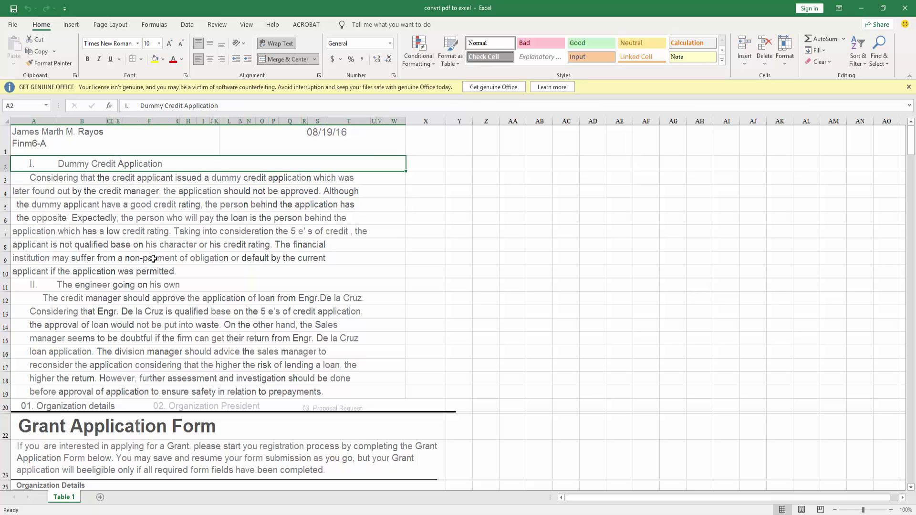
scroll(152, 258, down, 15)
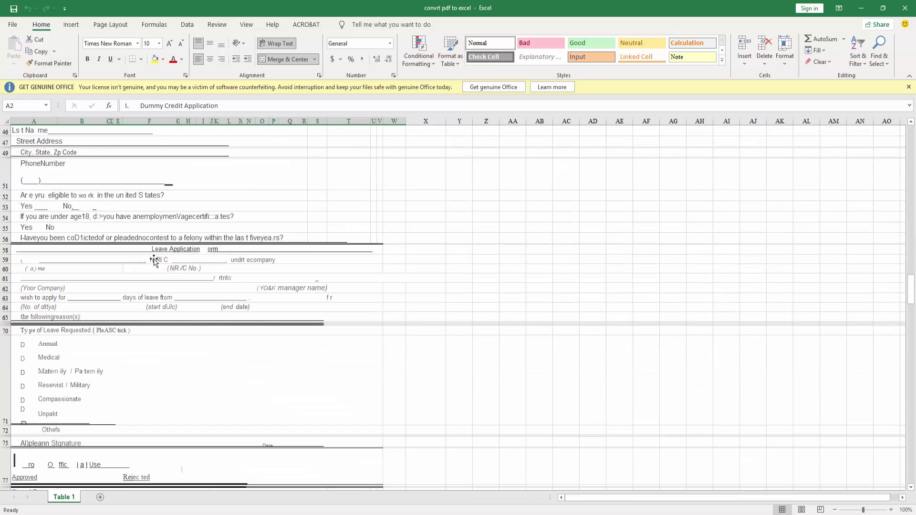
scroll(154, 260, down, 7)
scroll(154, 260, up, 9)
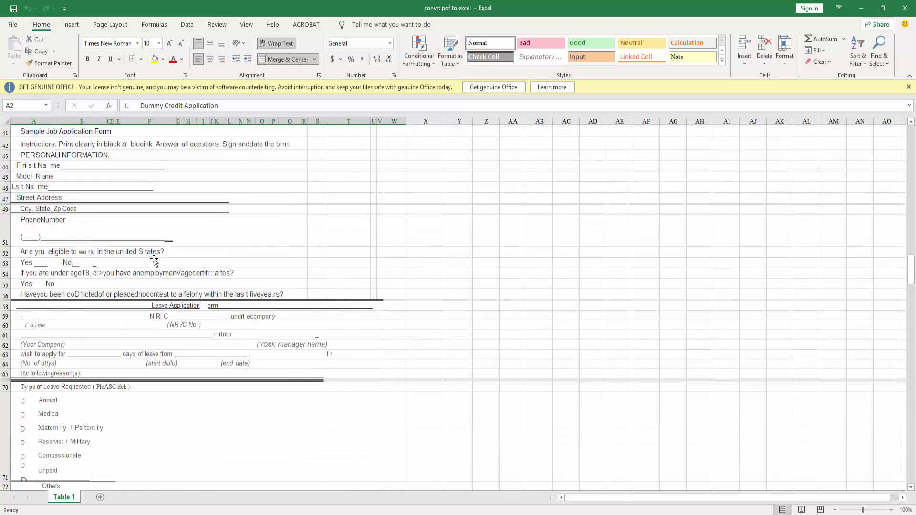